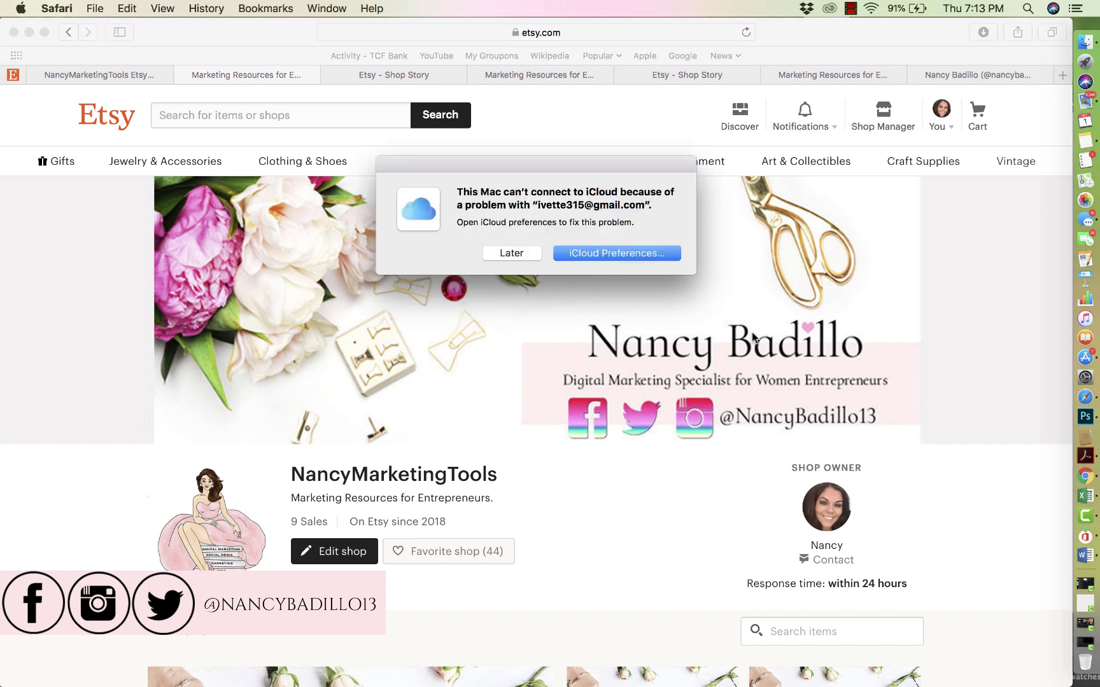
- Dismiss the iCloud alert with Later so the Etsy storefront is fully visible
left_click(519, 252)
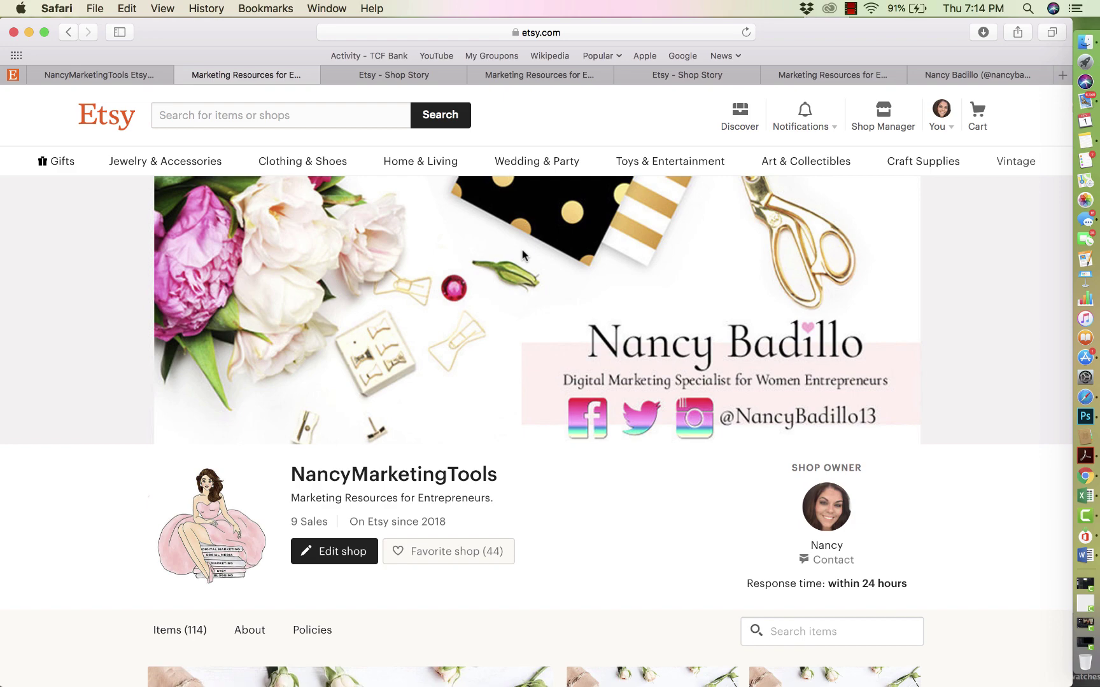
scroll(524, 368, "down", 15)
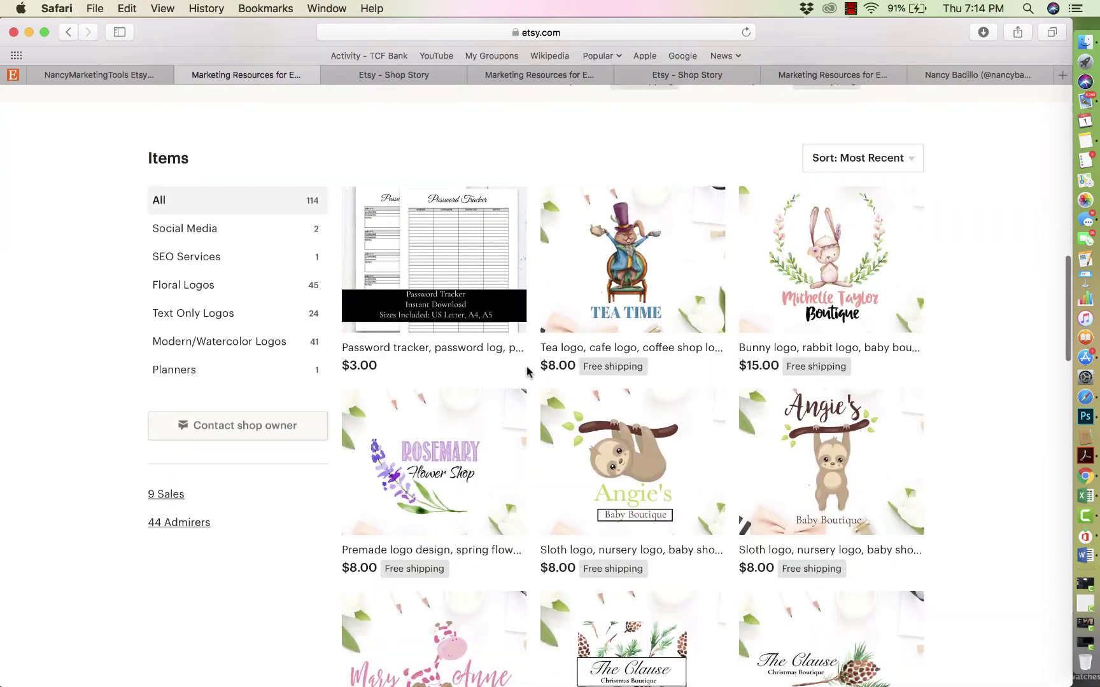
scroll(526, 371, "up", 15)
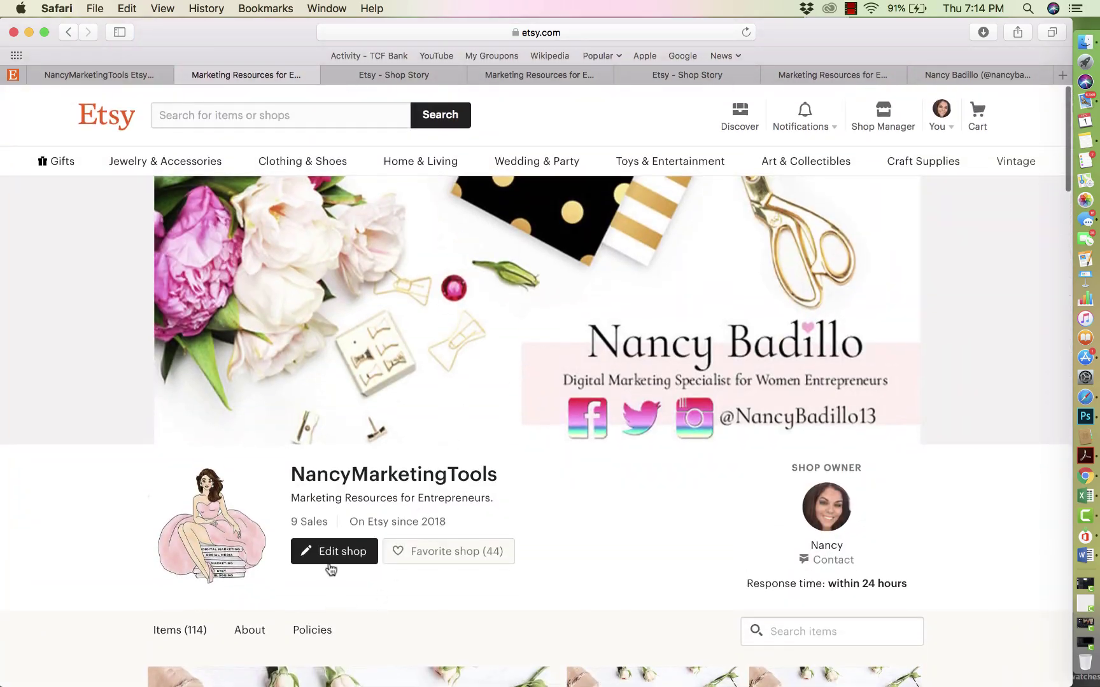
scroll(342, 558, "down", 20)
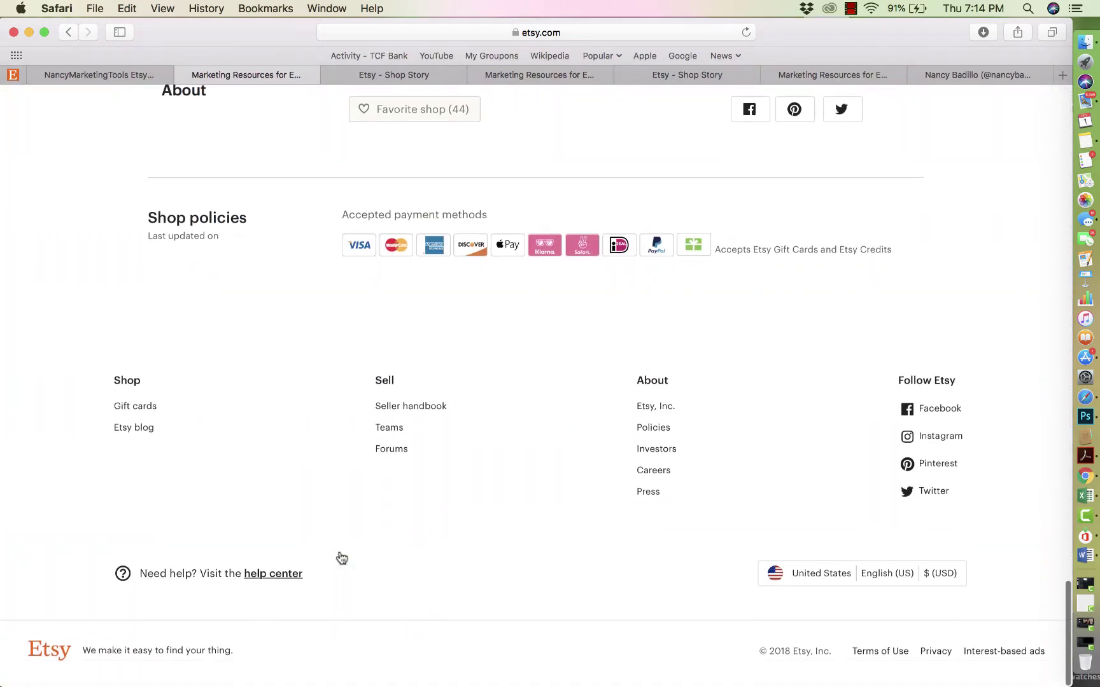
scroll(342, 558, "up", 6)
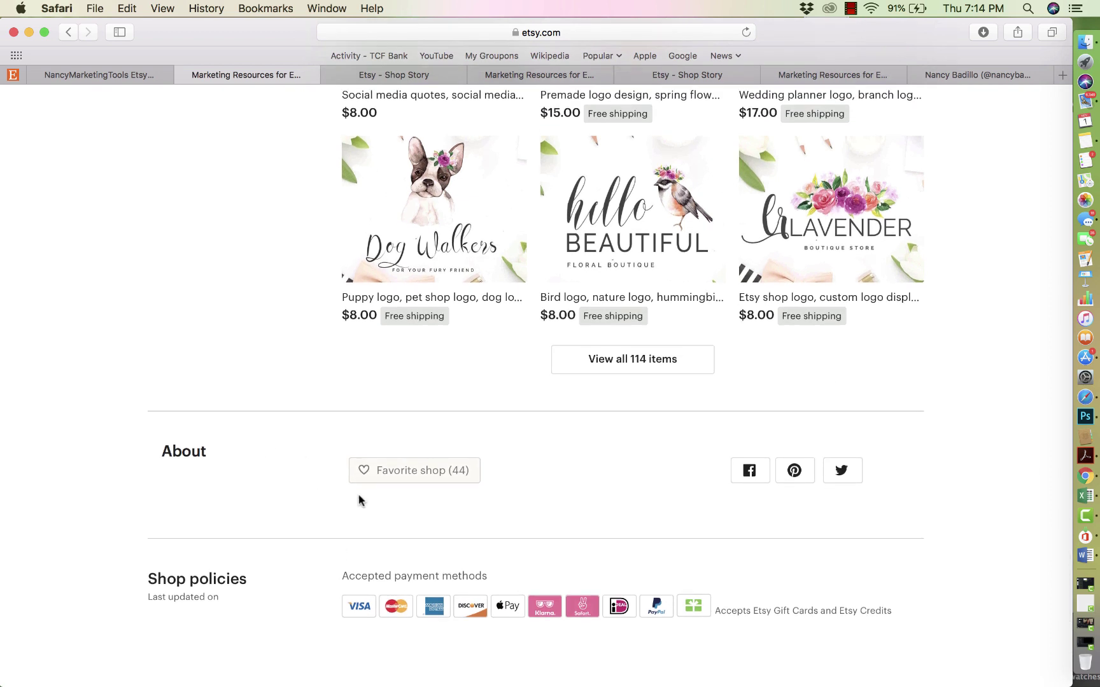
scroll(358, 500, "up", 2)
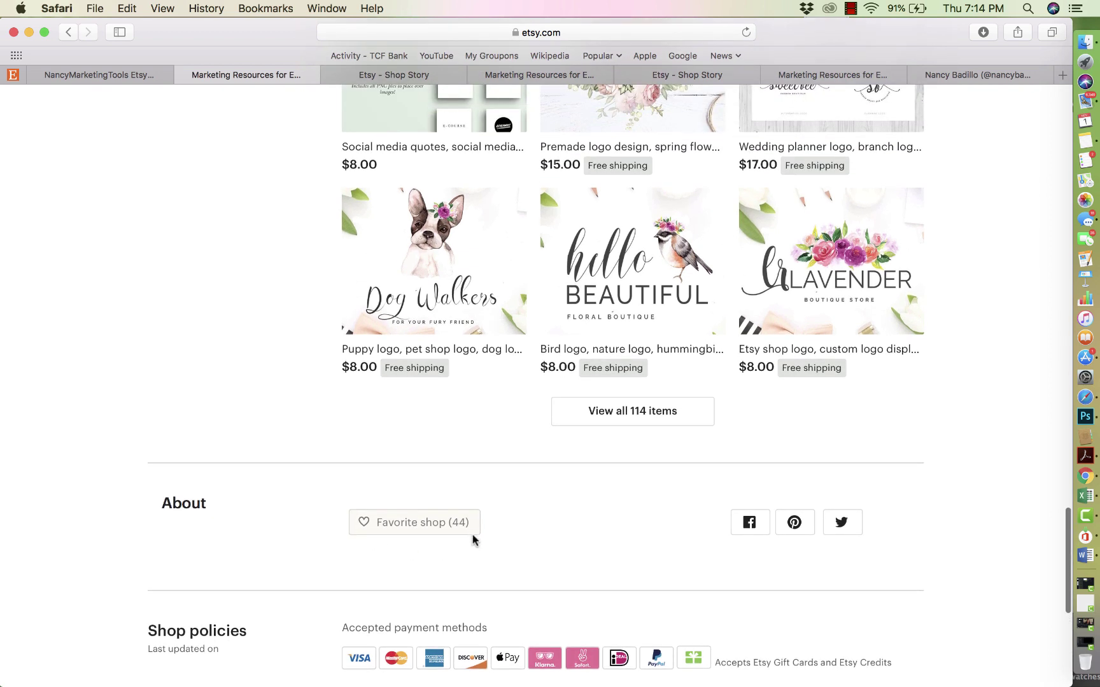
scroll(449, 381, "up", 20)
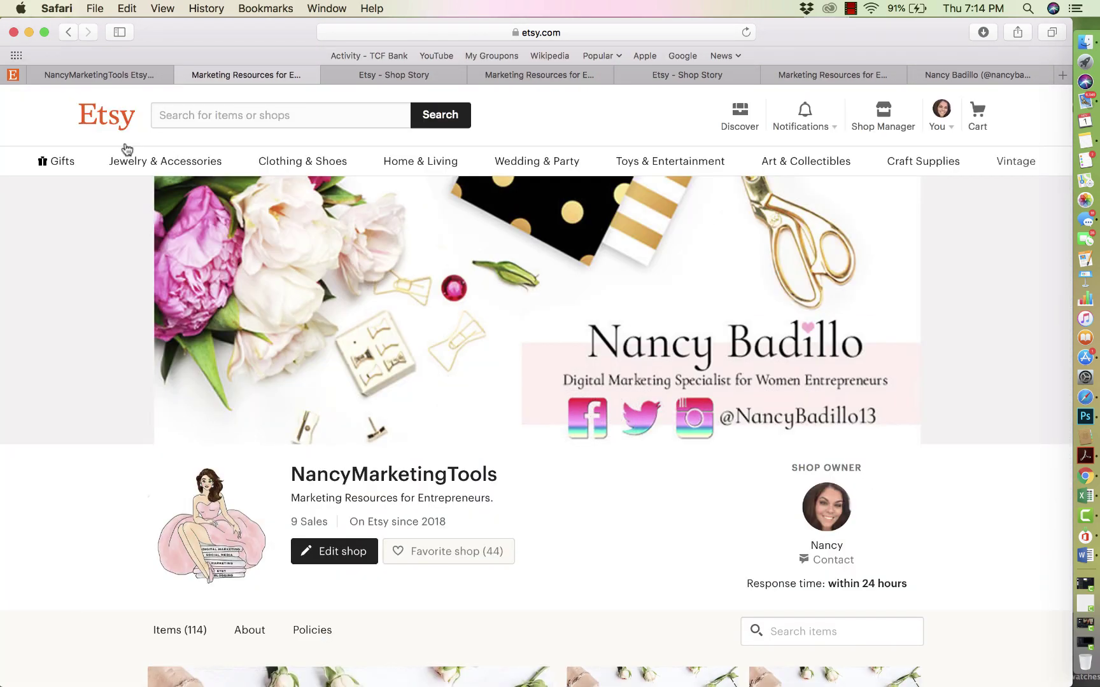
- In eRank, open the Social Report from the Etsy Hearts card and view the Links table
left_click(111, 75)
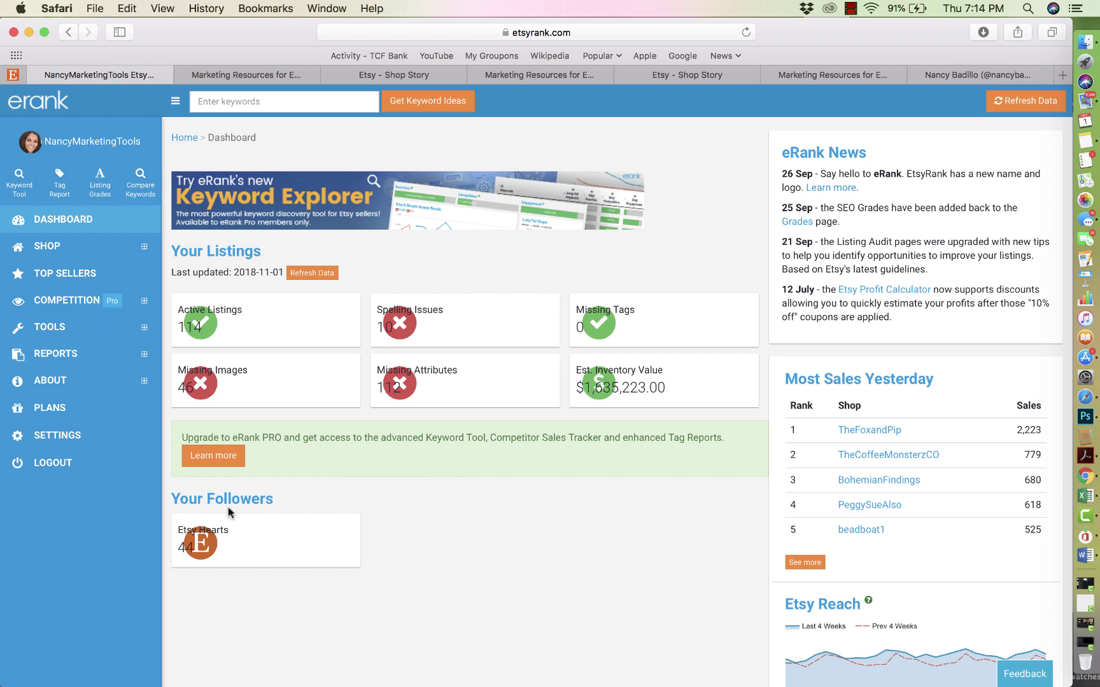
left_click(205, 543)
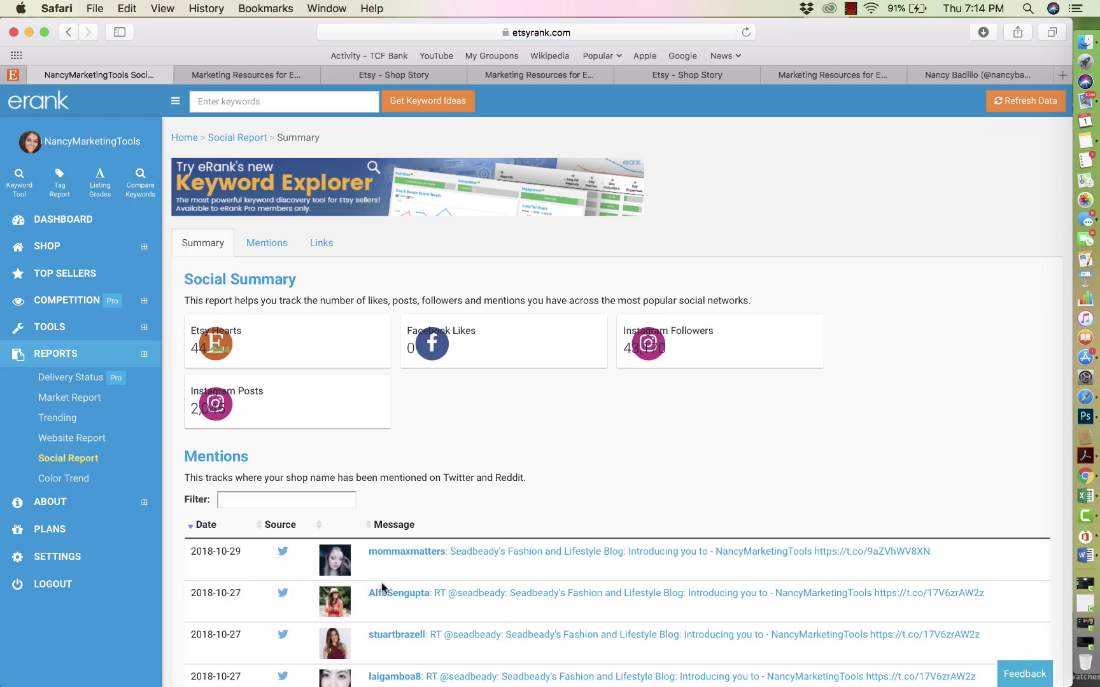
scroll(381, 582, "down", 3)
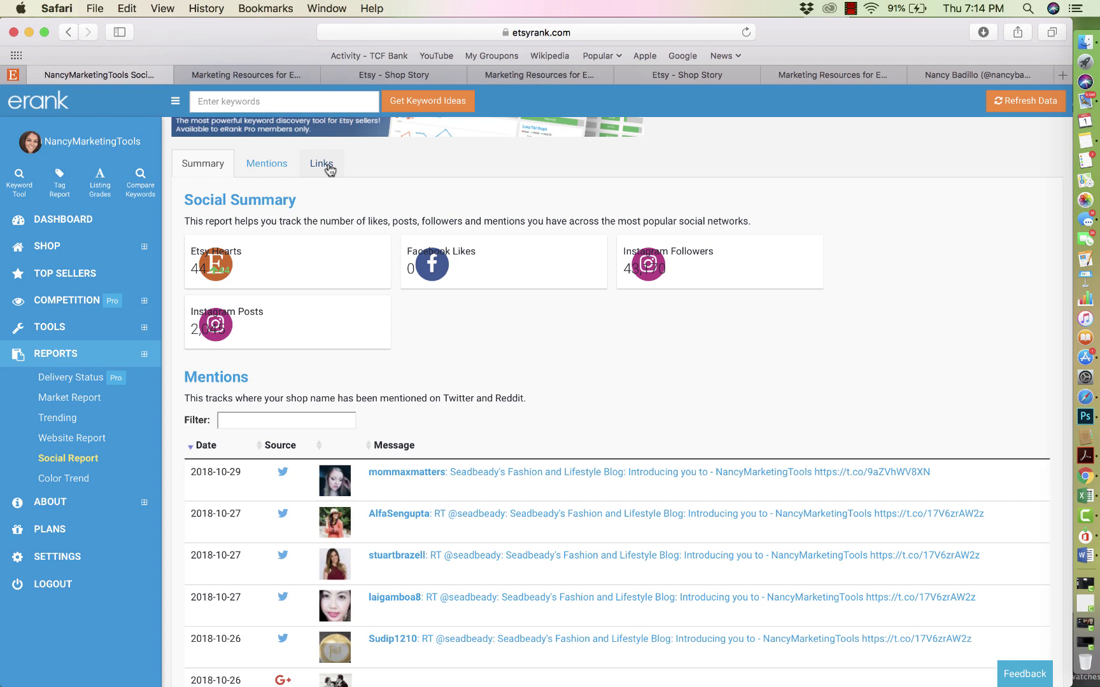
left_click(325, 165)
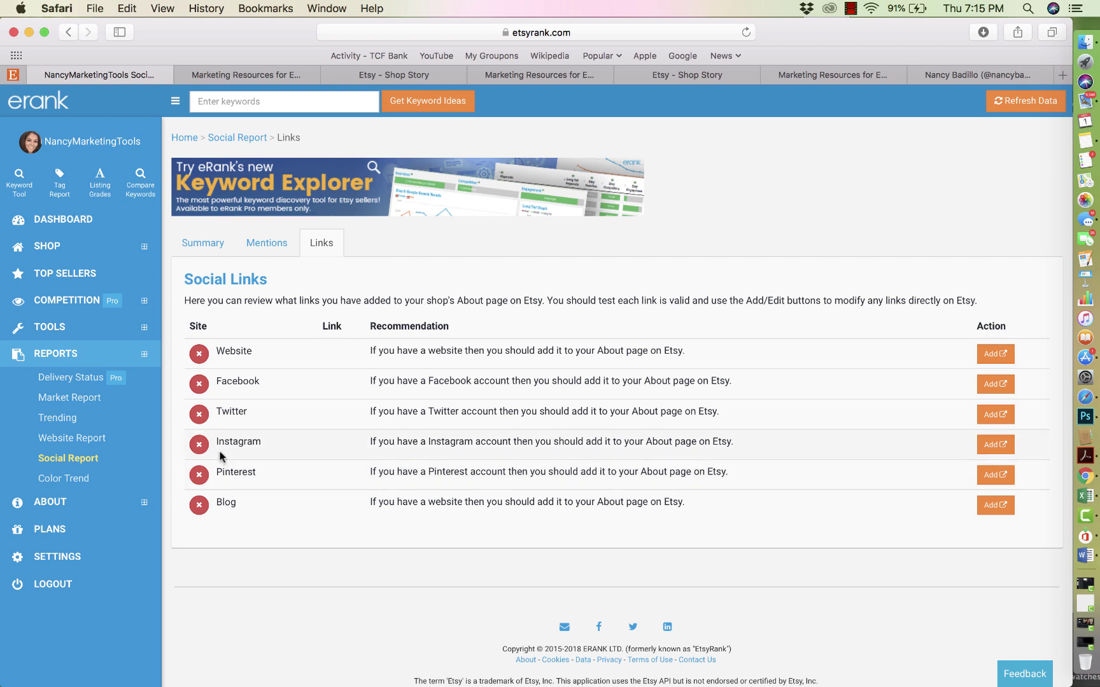
- Copy the Instagram profile URL from its tab, then return to eRank's Social Links report
left_click(942, 74)
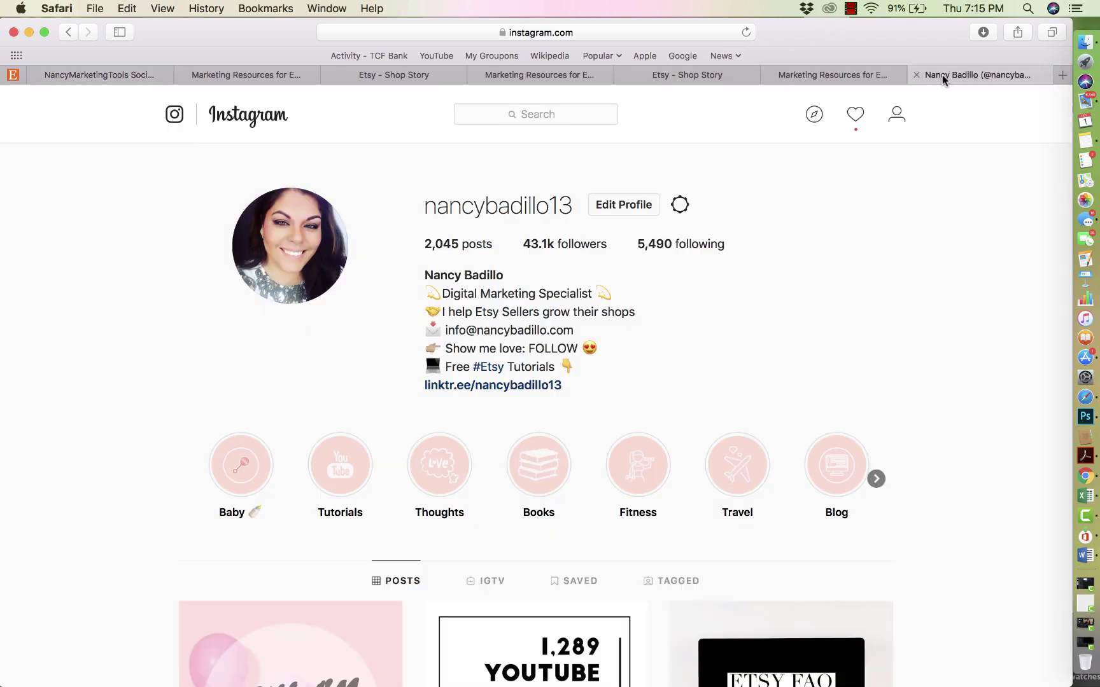
left_click(640, 38)
key("super+c")
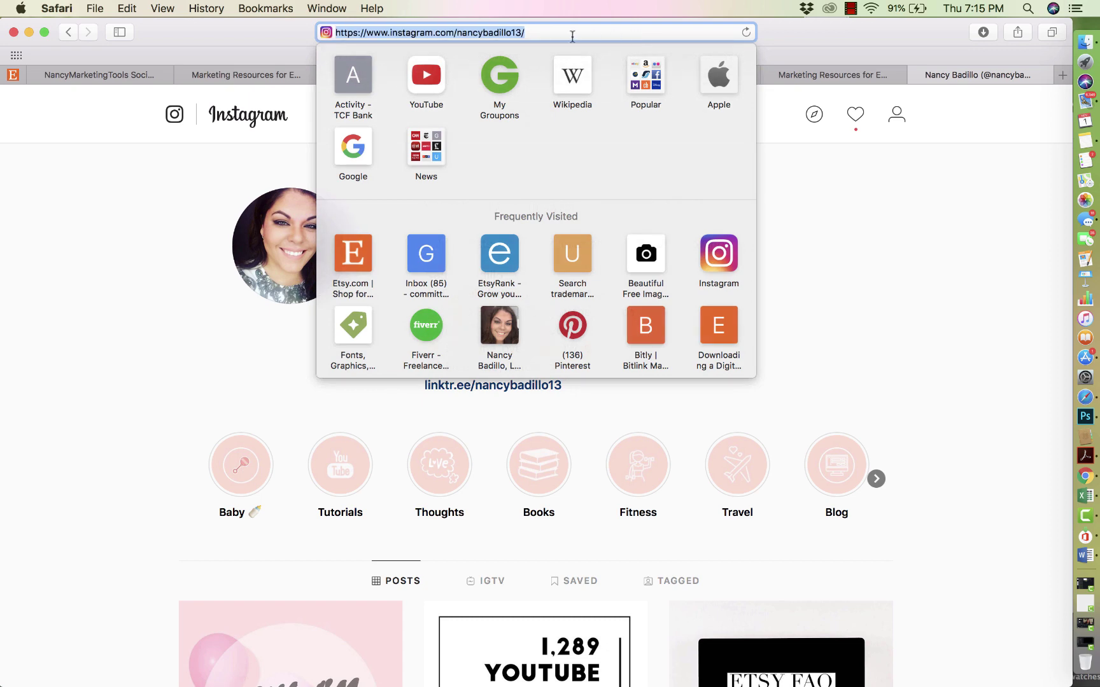
left_click(79, 75)
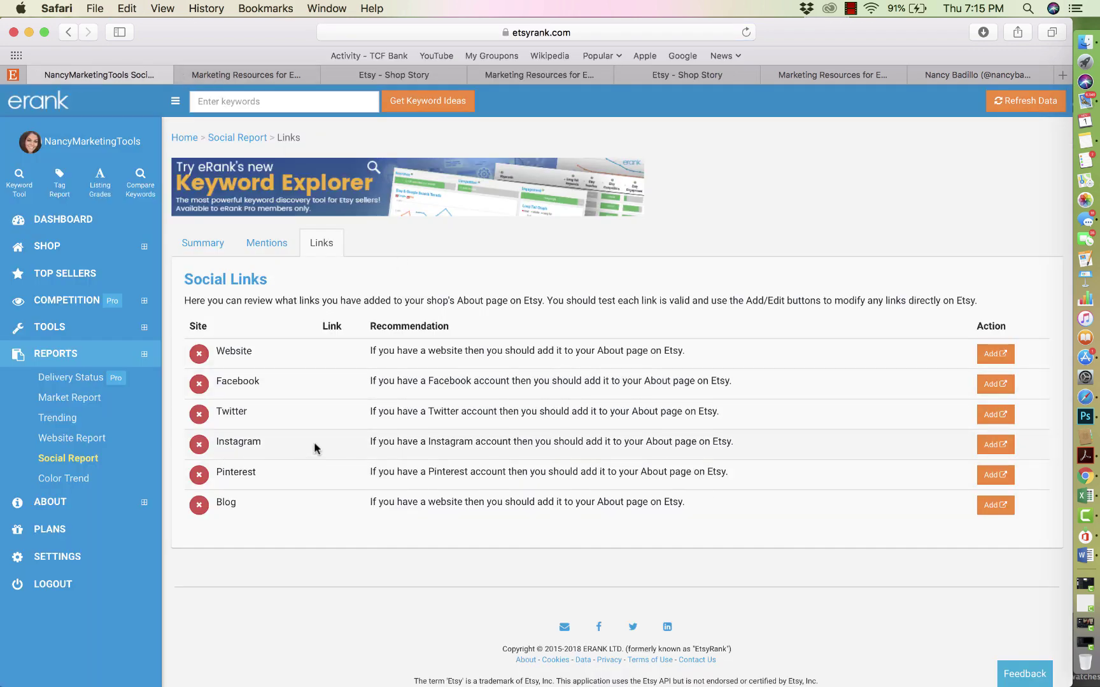
- Add an Instagram-type shop link with the pasted profile URL and save it
left_click(999, 445)
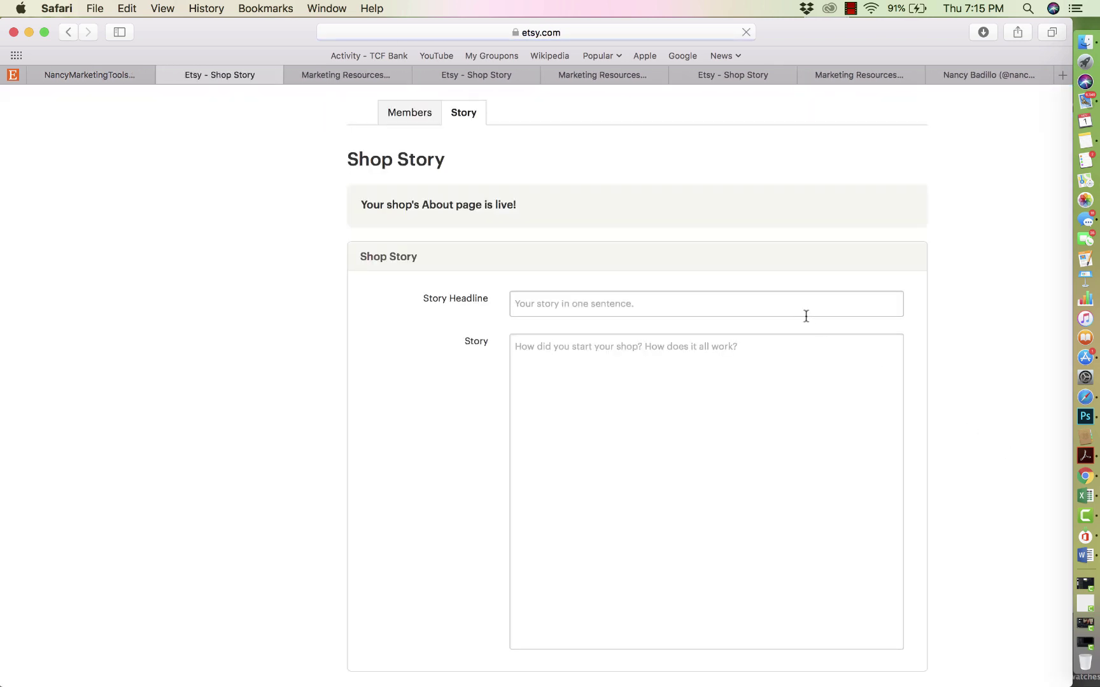
scroll(700, 382, "down", 4)
scroll(631, 504, "down", 15)
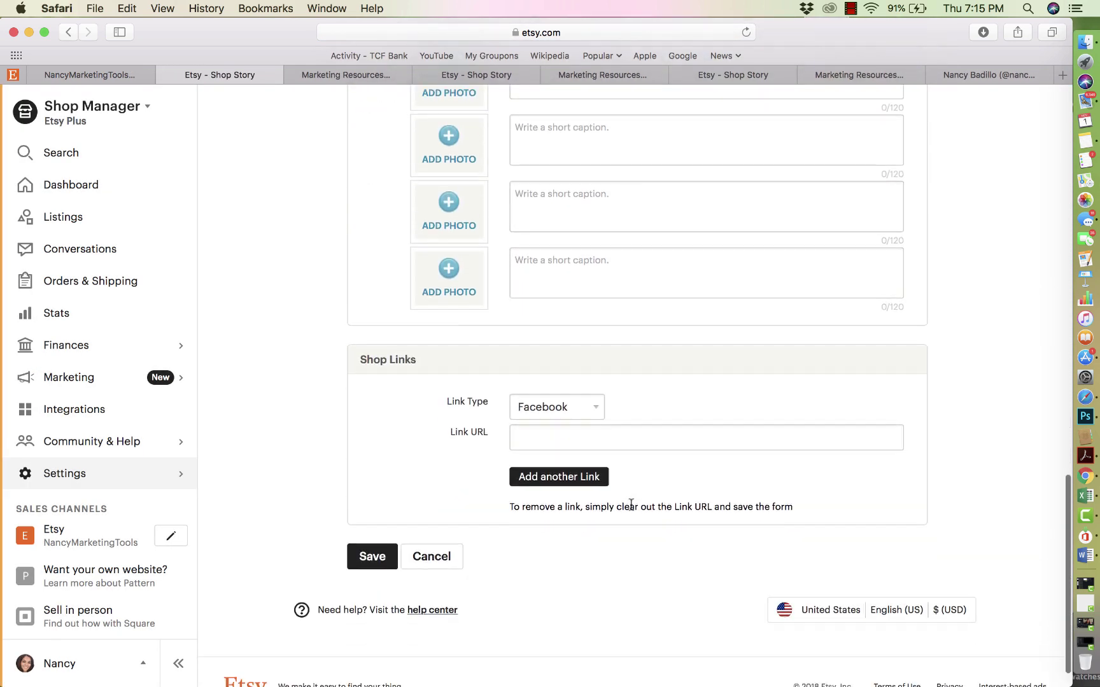
left_click(576, 408)
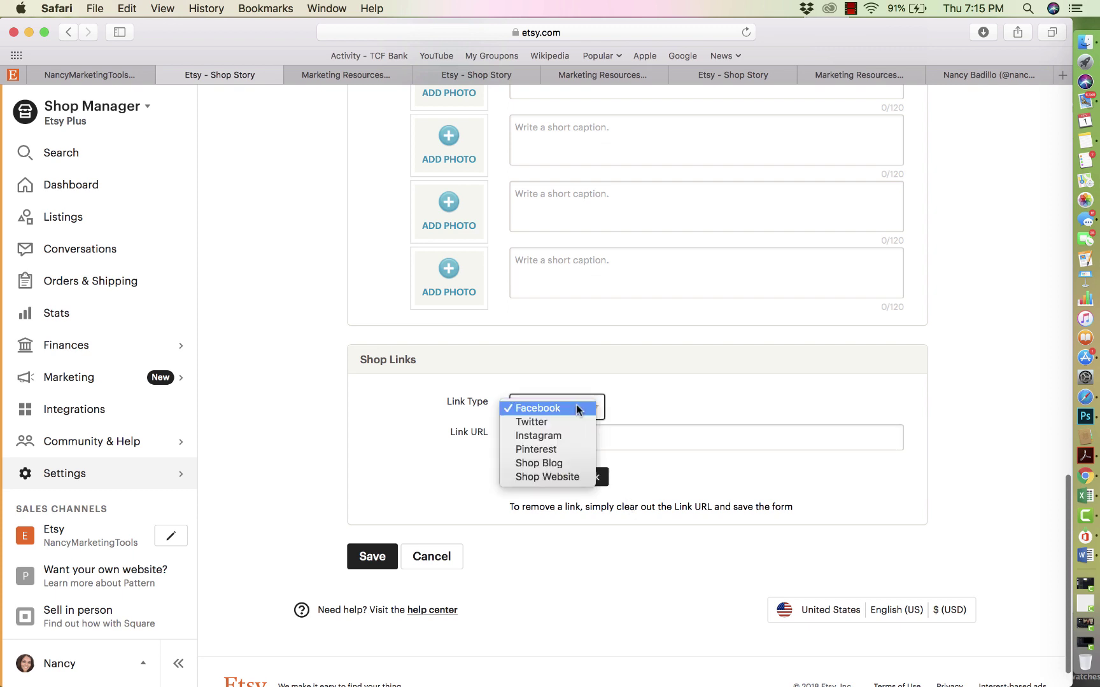
left_click(564, 438)
left_click(564, 438)
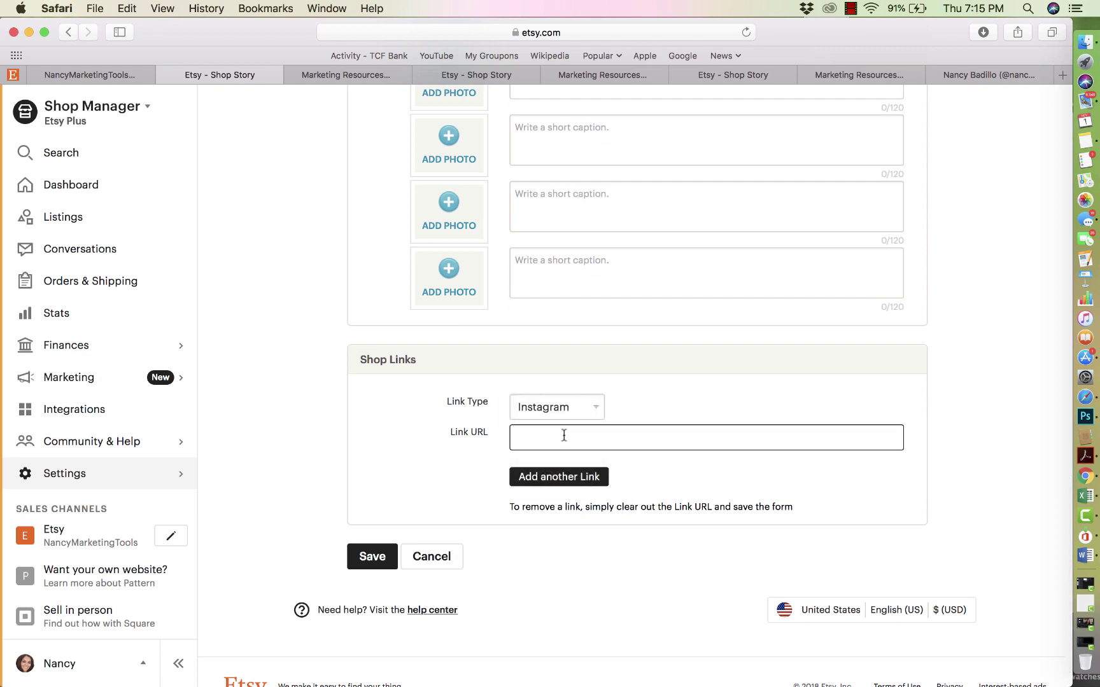
key("super+v")
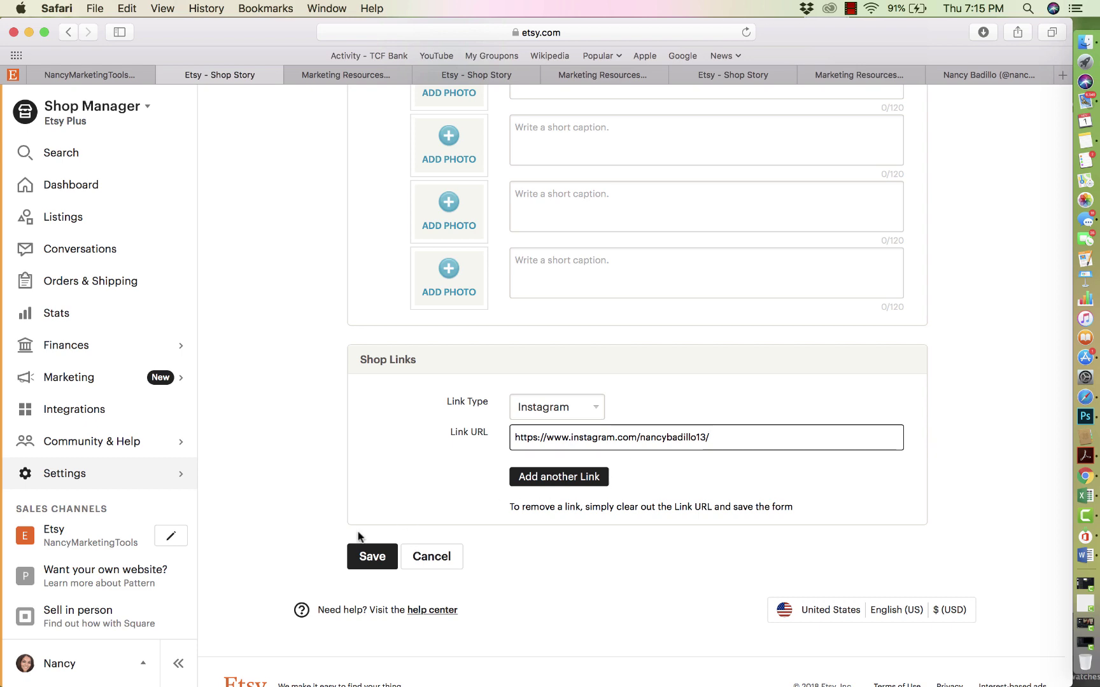
left_click(365, 564)
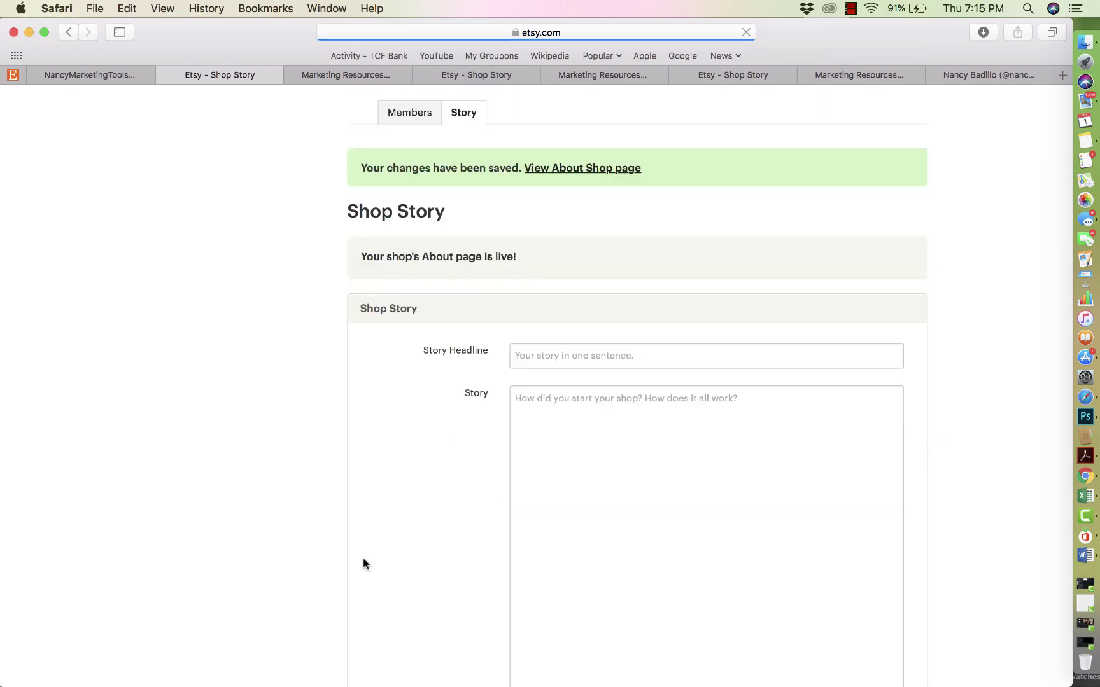
- Add a second, empty shop link row and save the shop links again
scroll(374, 559, "down", 10)
scroll(374, 558, "down", 10)
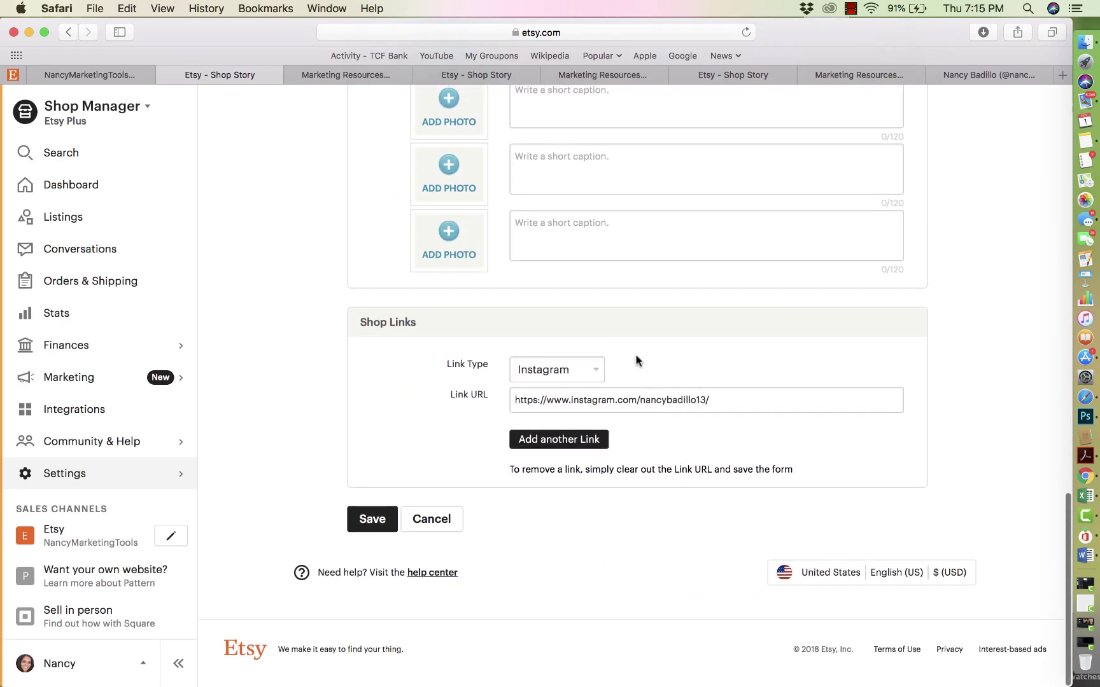
left_click(560, 443)
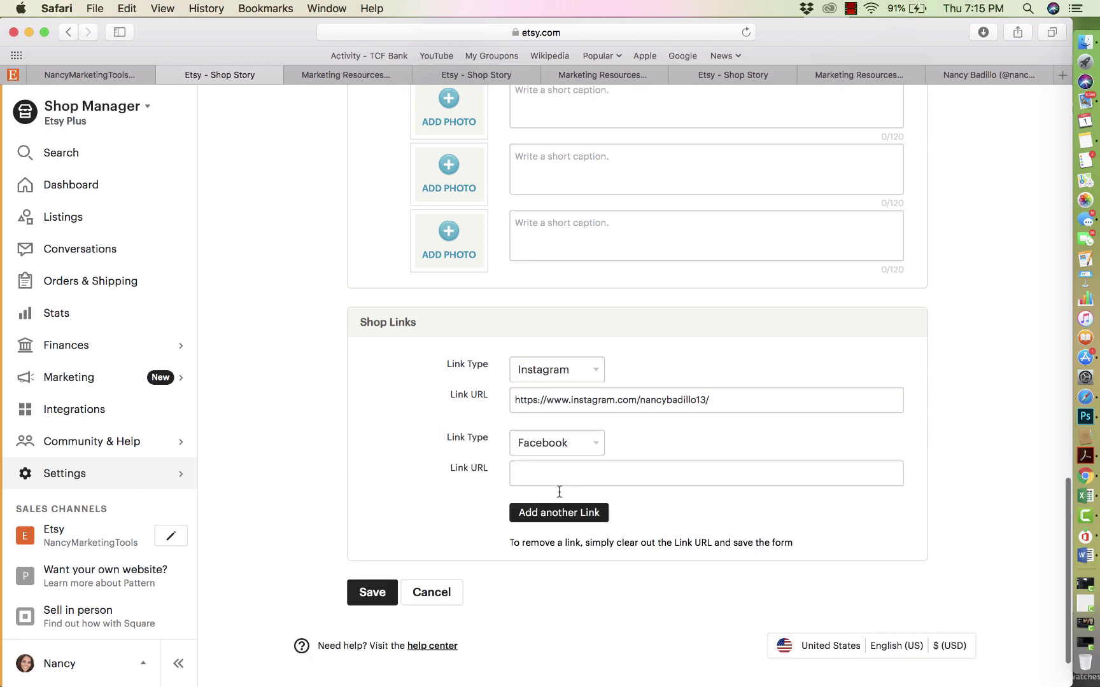
left_click(373, 594)
- View the public Etsy shop page to confirm the Instagram link under Around the web
scroll(366, 592, "down", 20)
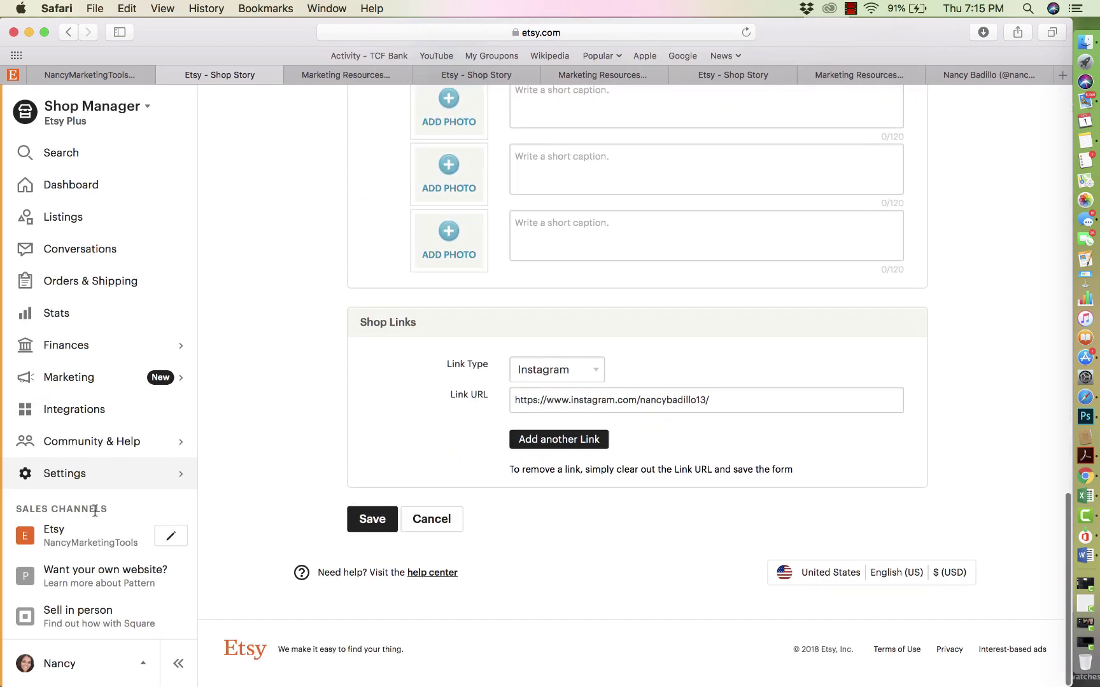
left_click(86, 540)
scroll(456, 476, "down", 20)
scroll(455, 476, "down", 15)
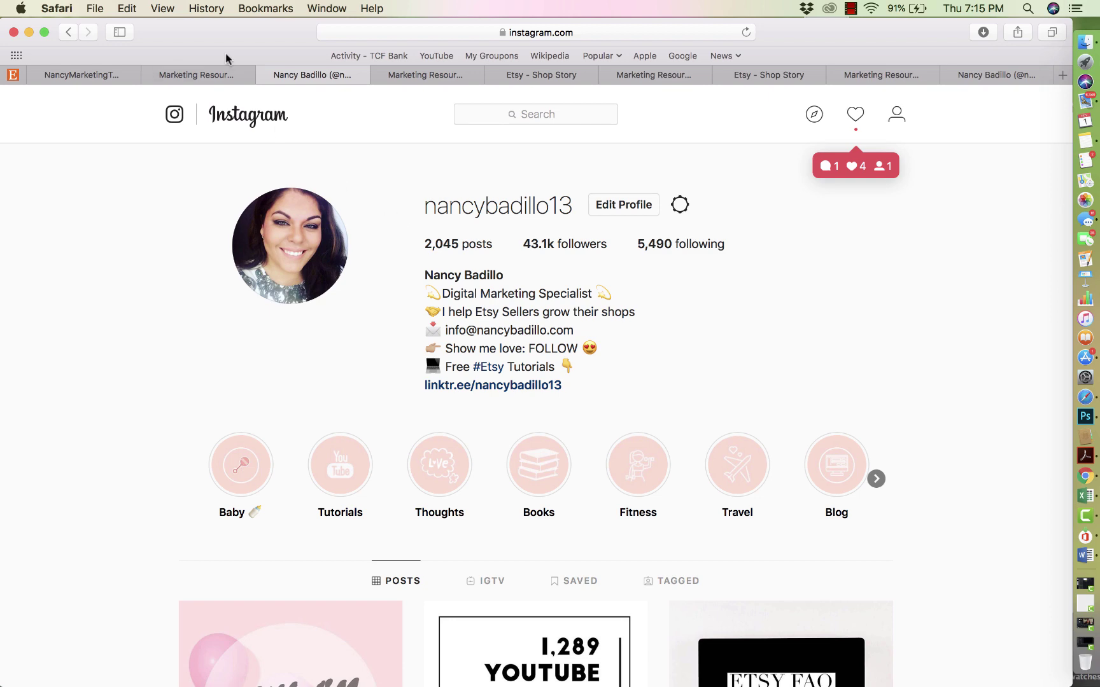
- Back in eRank, run Refresh Data so the dashboard reloads the shop's listings from Etsy
left_click(190, 80)
left_click(105, 74)
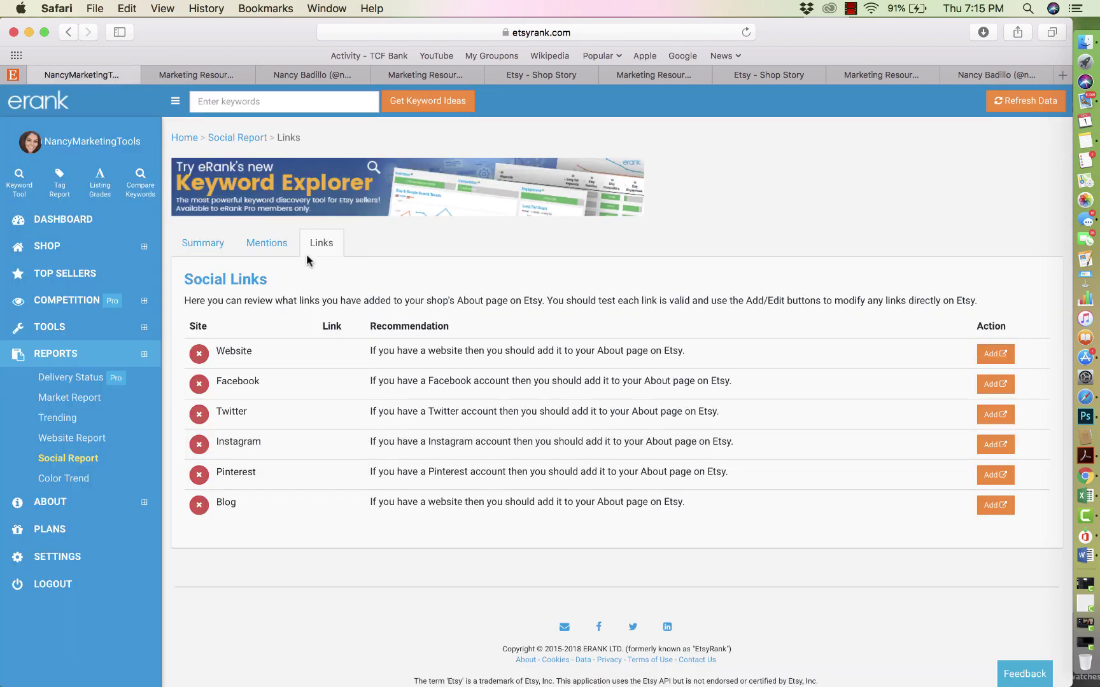
left_click(1022, 107)
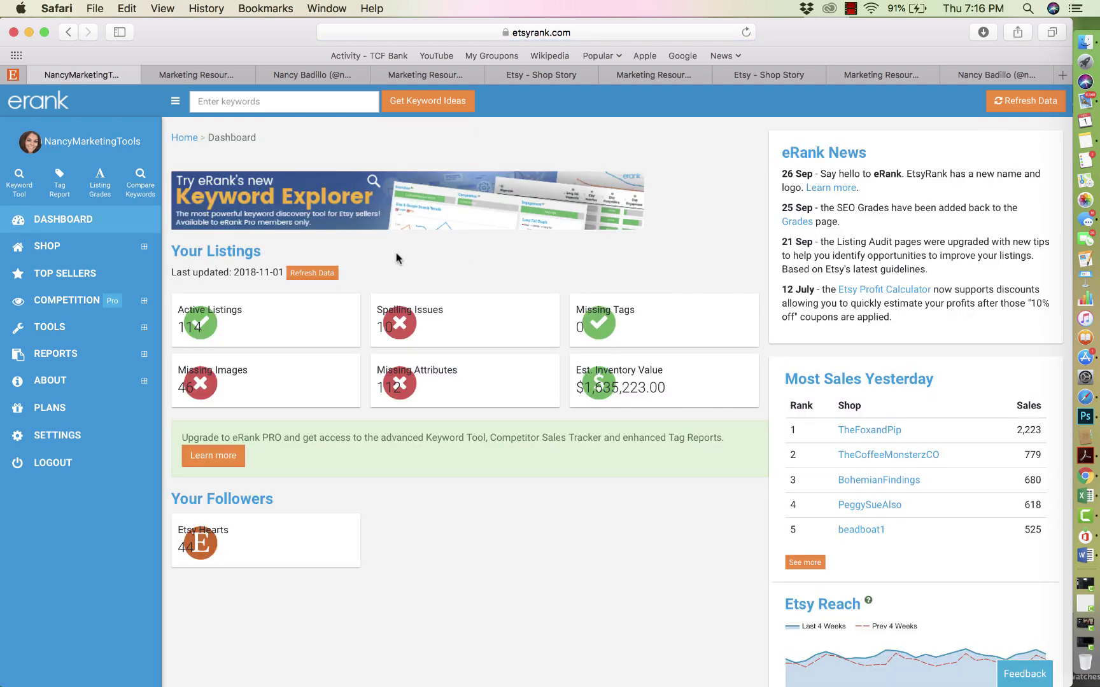
- Open the Social Report's Links tab to confirm the Instagram link is now verified
left_click(212, 543)
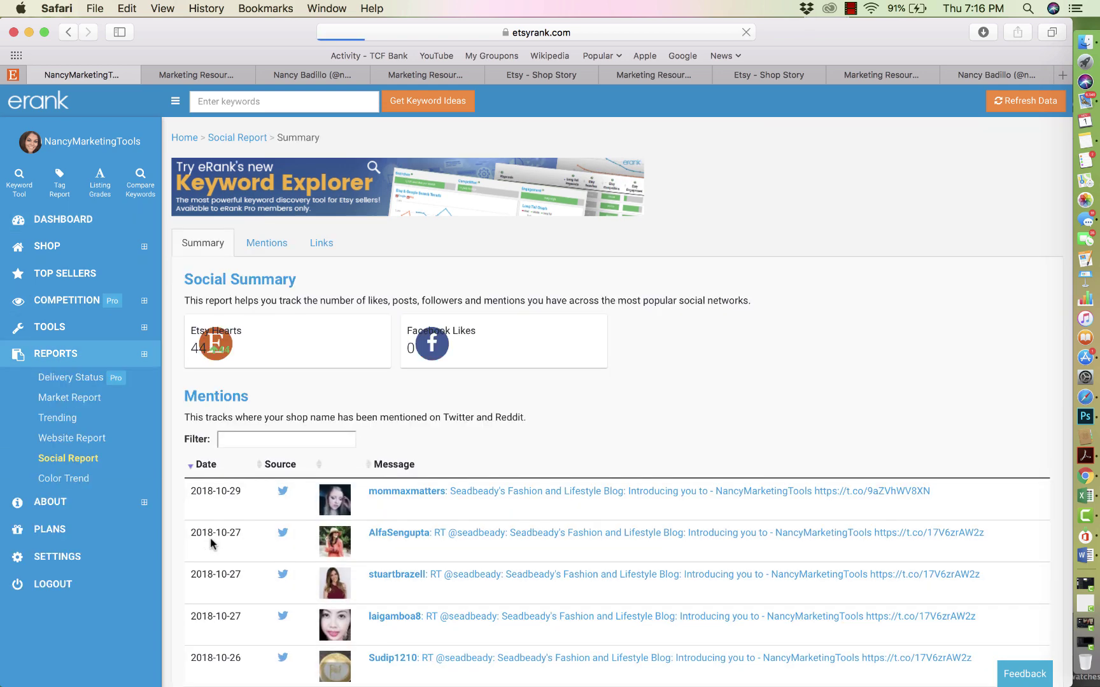
left_click(313, 246)
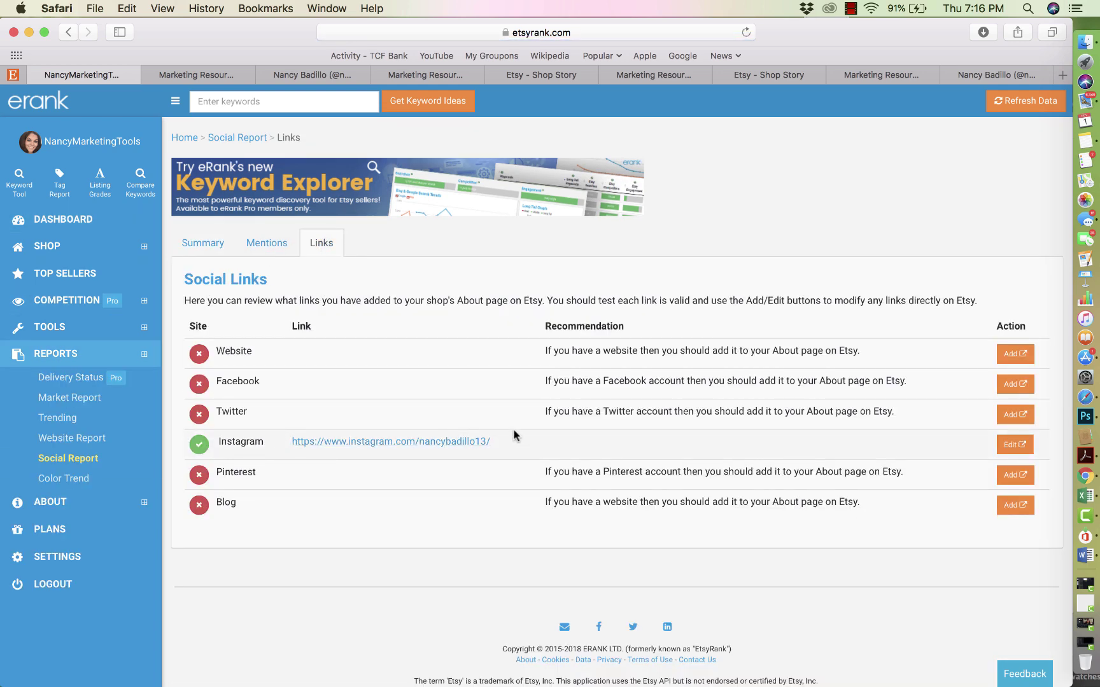